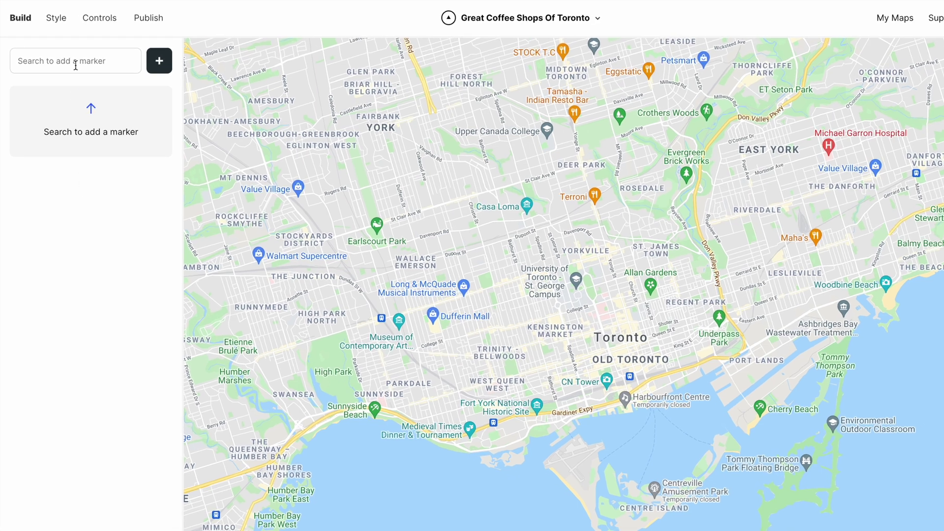
Step: Search 'Dine' and add Dineen Coffee Co. as a marker
{"action": "left_click", "coordinate": [72, 62]}
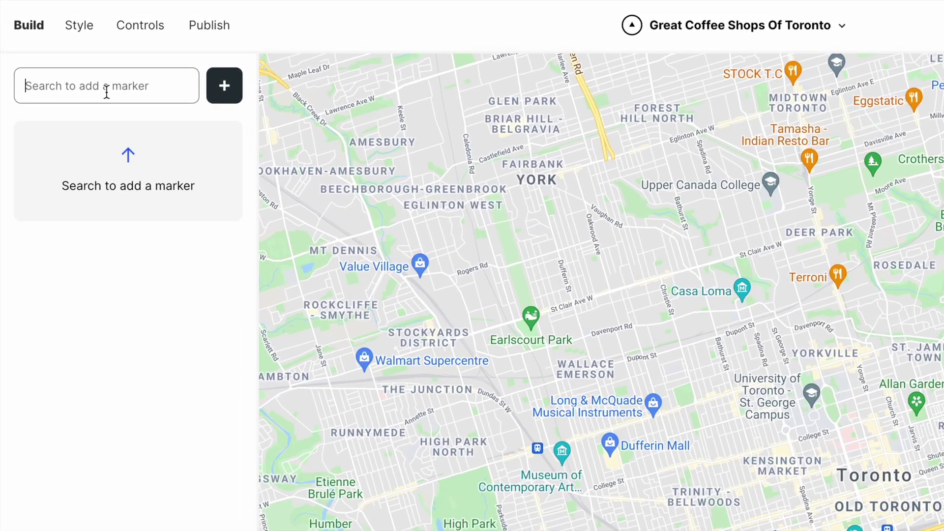
{"action": "type", "text": "Dine"}
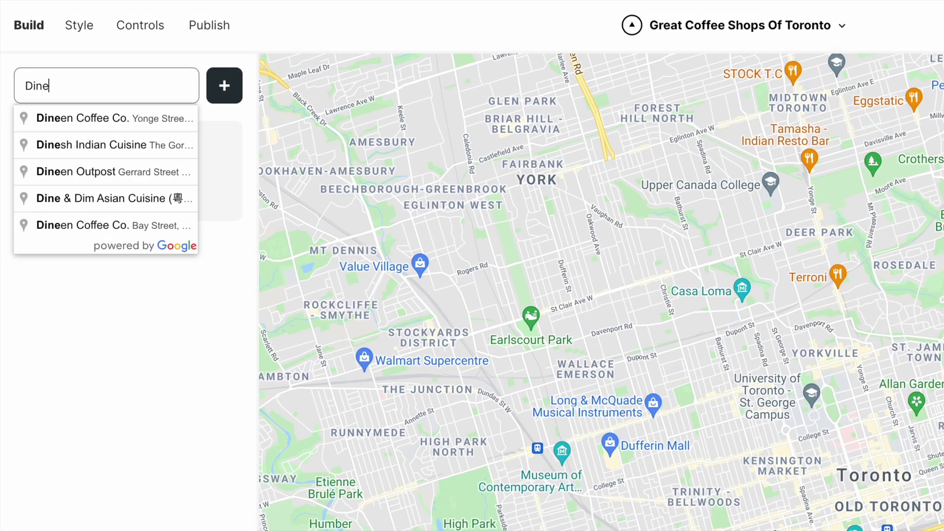
{"action": "left_click", "coordinate": [104, 118]}
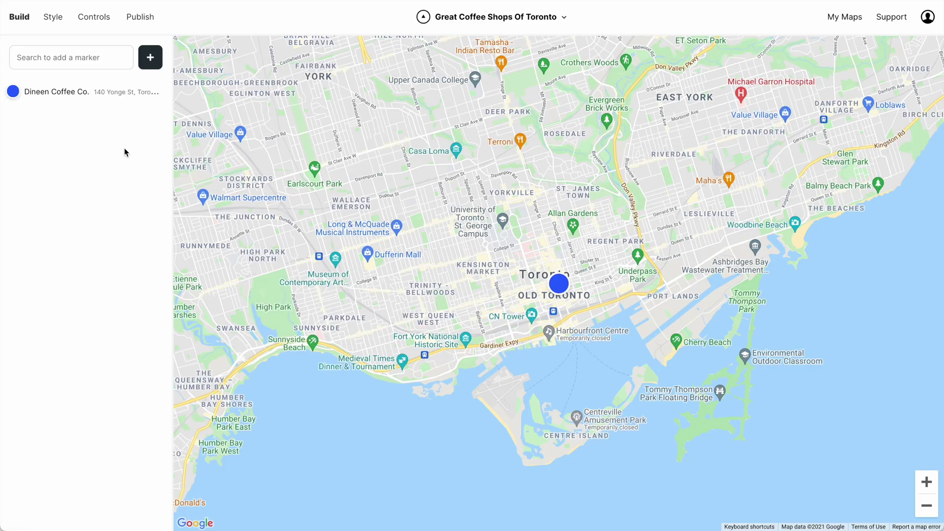
Step: Import the coffee shops CSV, first row as headers, adding eight more markers
{"action": "left_click", "coordinate": [150, 57]}
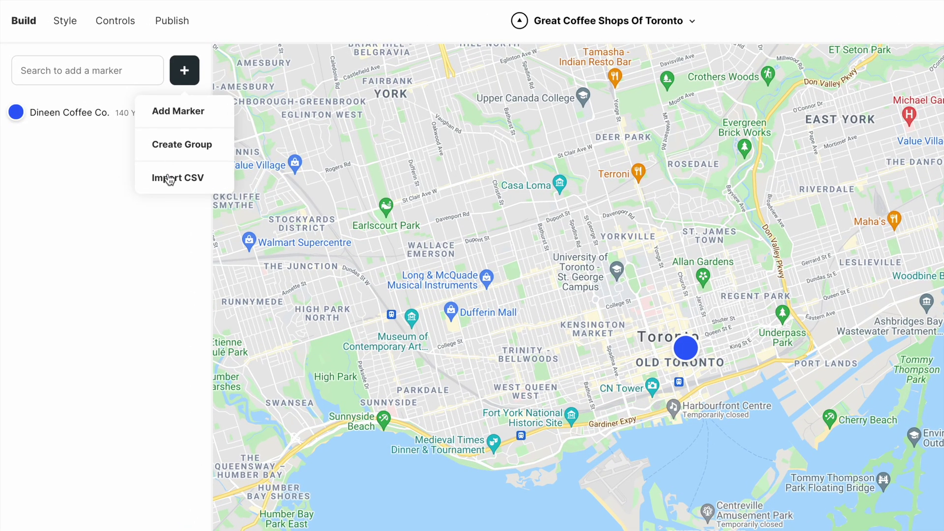
{"action": "left_click", "coordinate": [168, 181]}
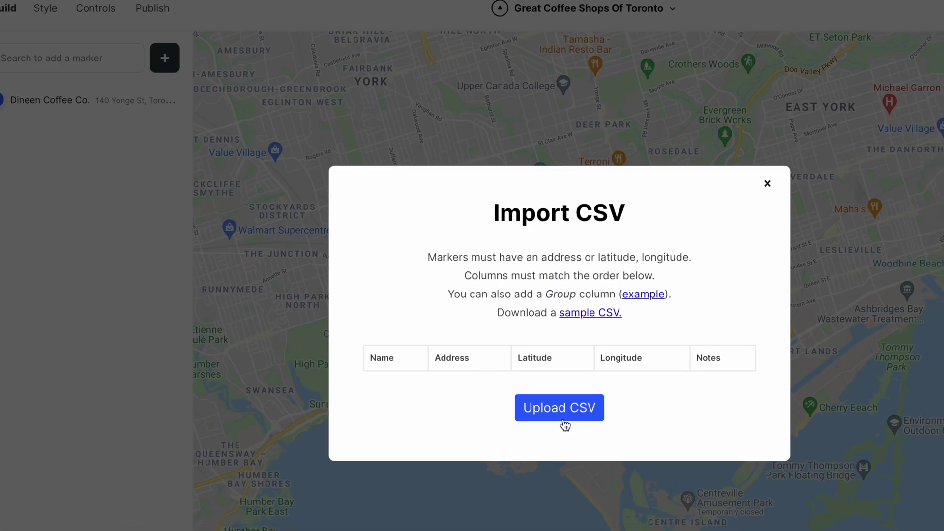
{"action": "left_click", "coordinate": [589, 422]}
{"action": "double_click", "coordinate": [414, 145]}
{"action": "left_click", "coordinate": [399, 336]}
{"action": "left_click", "coordinate": [422, 400]}
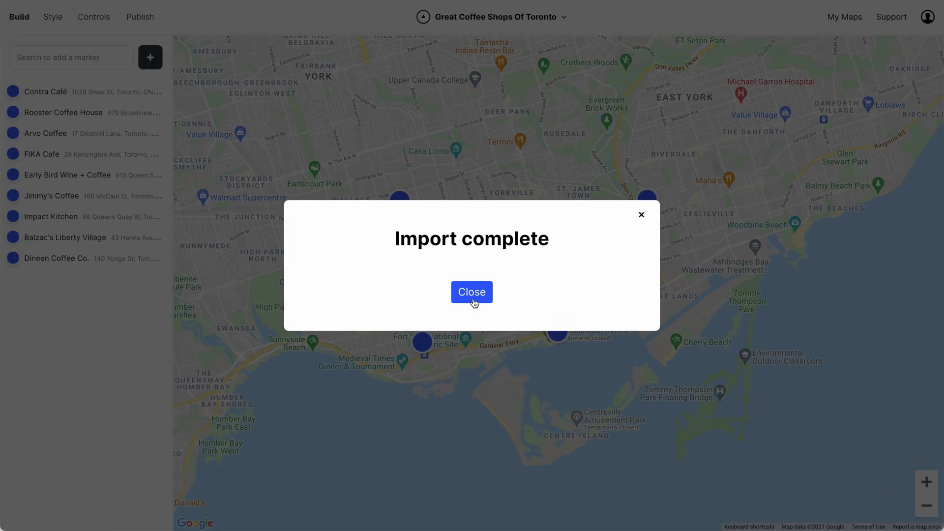
{"action": "left_click", "coordinate": [472, 295]}
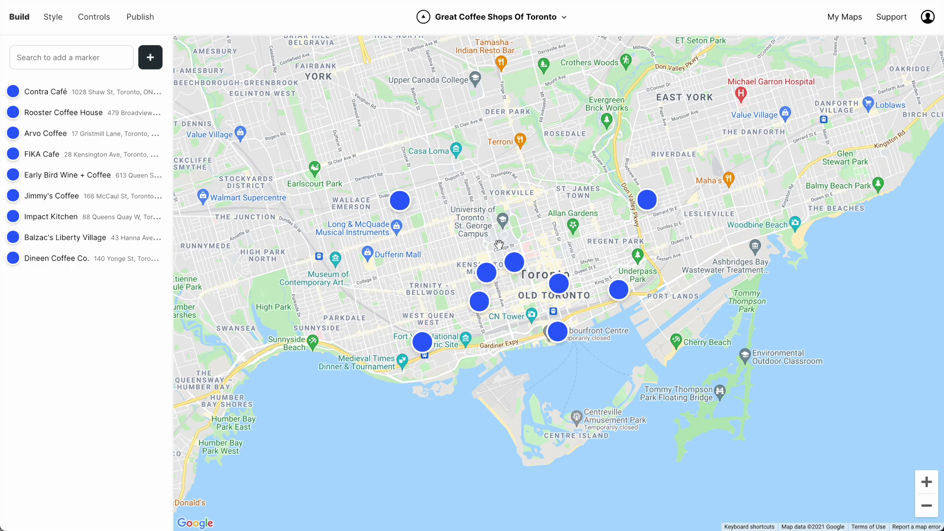
Step: Rename the Jimmy's Coffee marker to 'Jimmy's Coffee (Mccaul)' and upload three café photos to it
{"action": "left_click", "coordinate": [511, 264]}
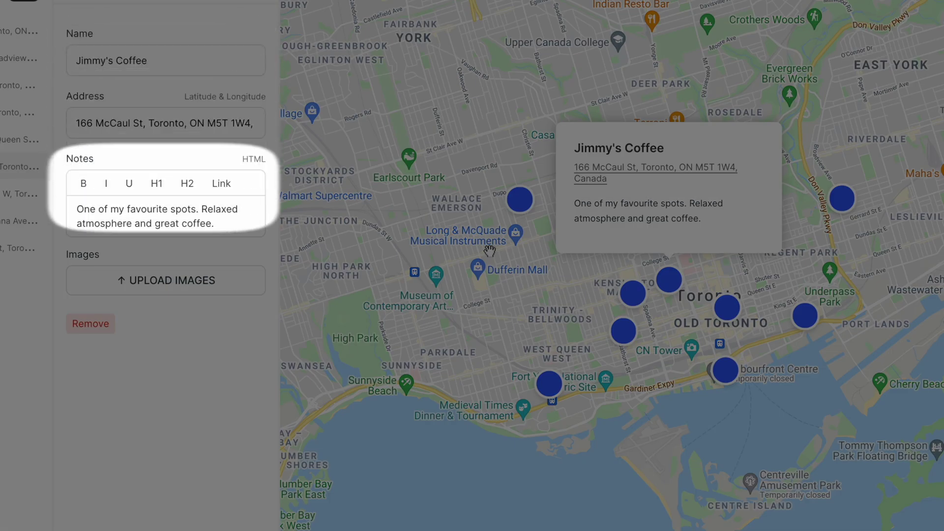
{"action": "left_click", "coordinate": [214, 64]}
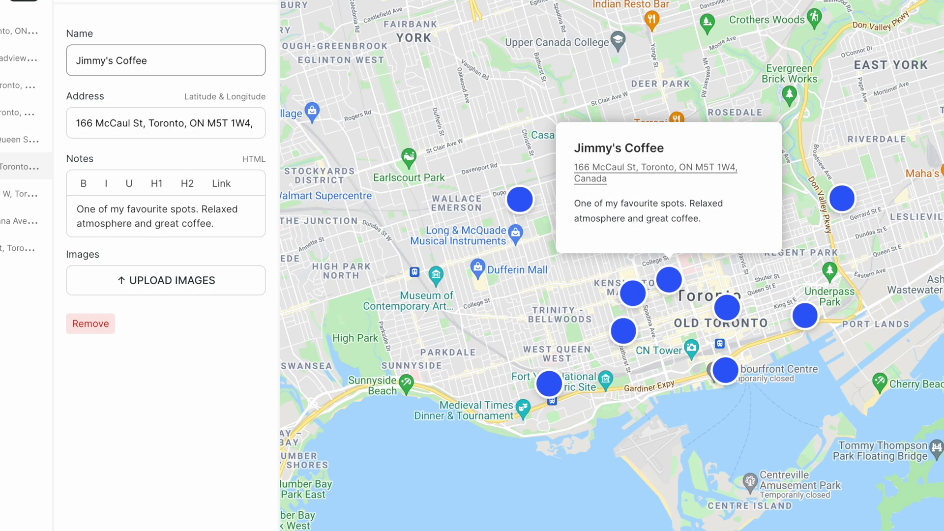
{"action": "type", "text": "(Mccaul"}
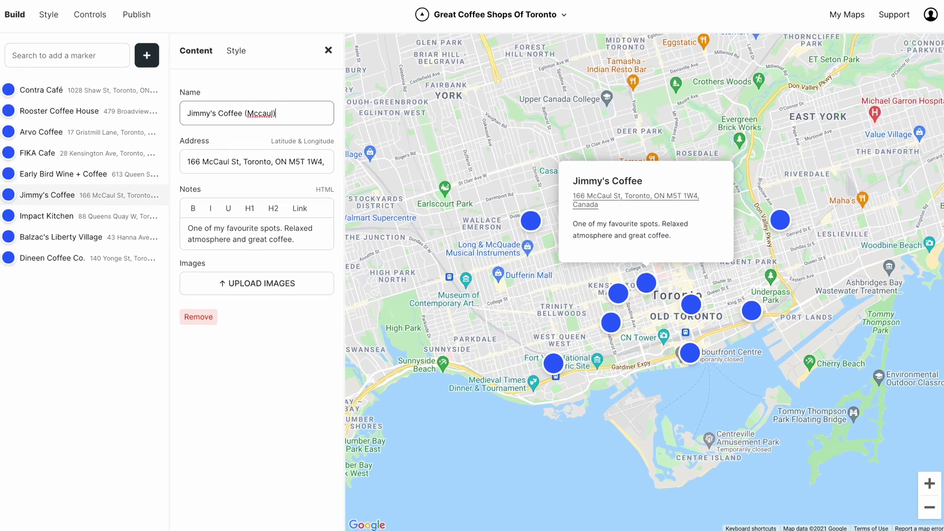
{"action": "left_click", "coordinate": [165, 280]}
{"action": "left_click_drag", "start_coordinate": [738, 221], "coordinate": [266, 283]}
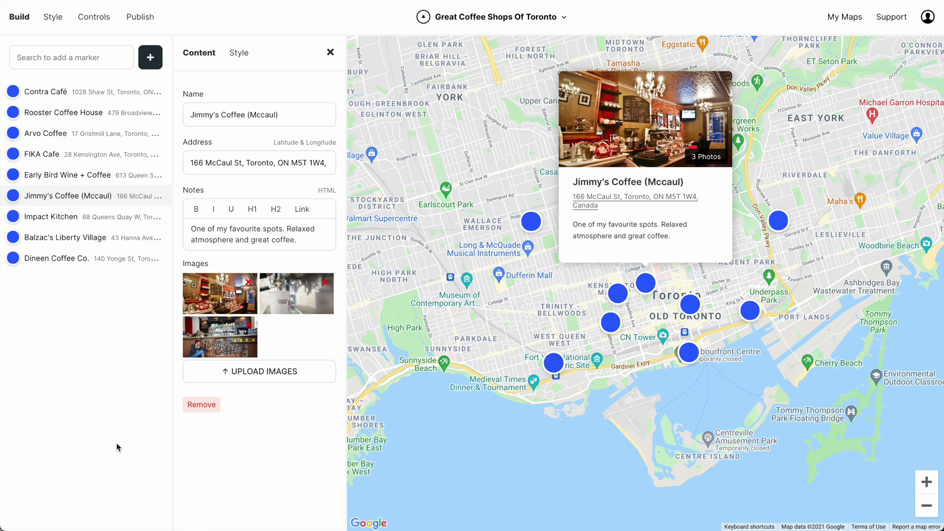
Step: Show the map's embed code and public link, then preview the nine-marker map as a visitor
{"action": "left_click", "coordinate": [330, 52]}
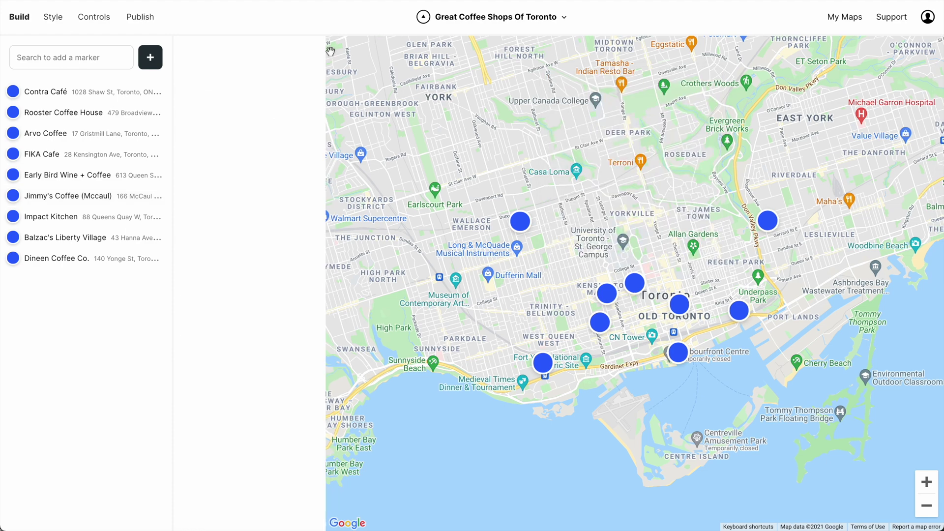
{"action": "left_click", "coordinate": [137, 25]}
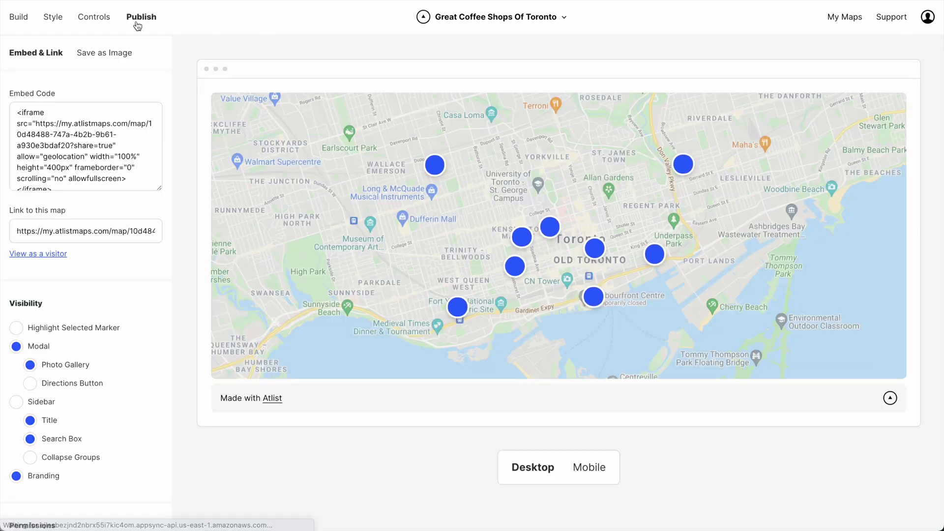
{"action": "left_click", "coordinate": [52, 253]}
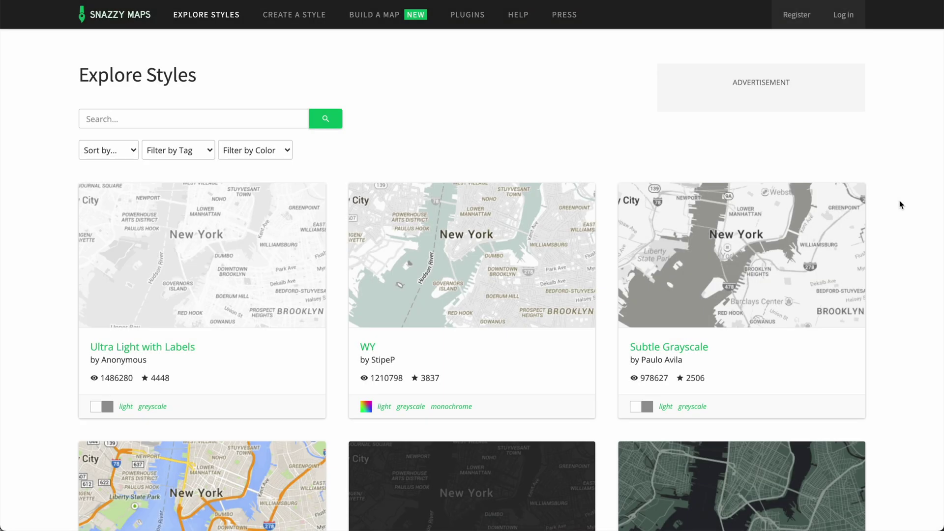
Step: Open the Blue water style on Snazzy Maps and select its expanded JavaScript style array
{"action": "scroll", "coordinate": [899, 200], "scroll_direction": "down", "scroll_amount": 8}
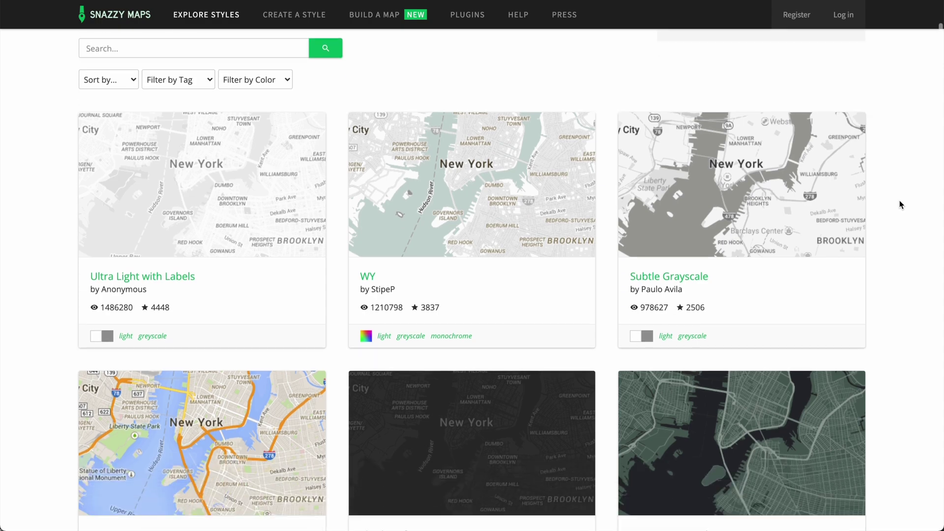
{"action": "scroll", "coordinate": [899, 200], "scroll_direction": "down", "scroll_amount": 4}
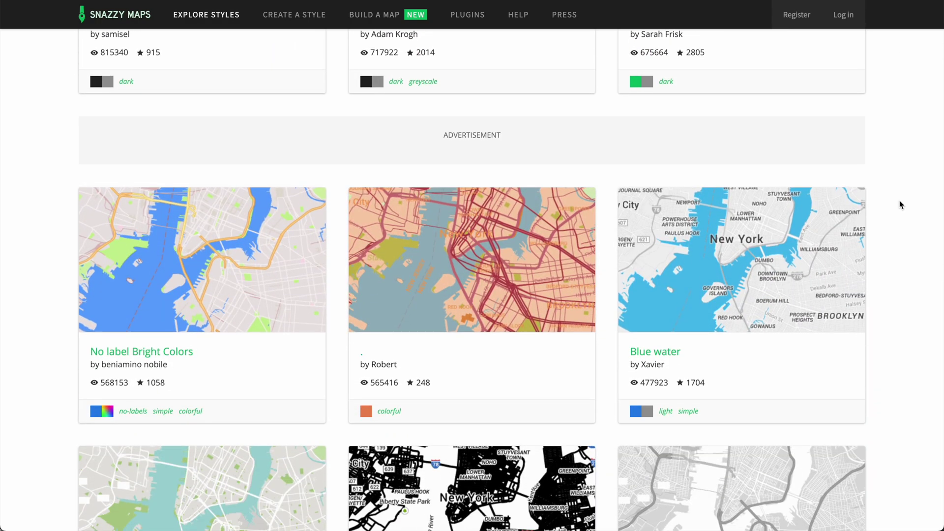
{"action": "left_click", "coordinate": [750, 260]}
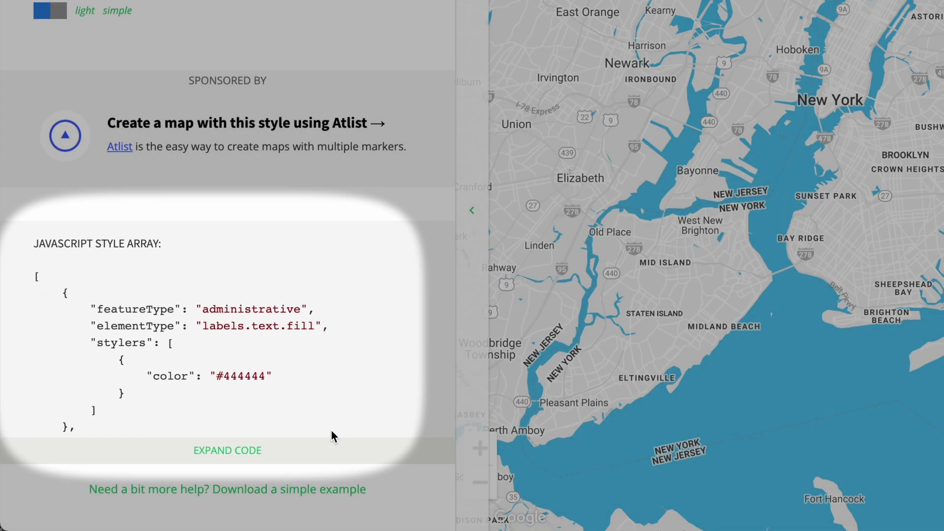
{"action": "left_click", "coordinate": [227, 450]}
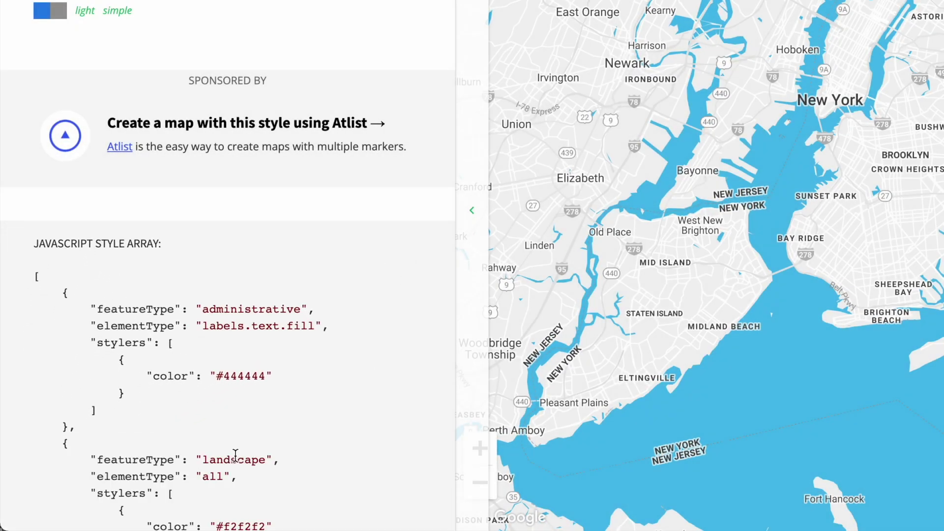
{"action": "left_click_drag", "start_coordinate": [35, 274], "coordinate": [114, 414]}
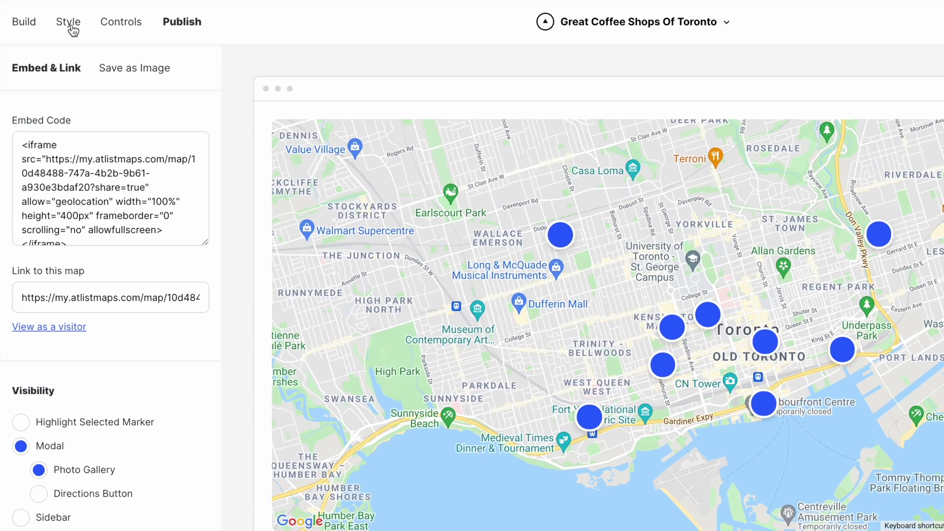
Step: Paste the Blue water JSON into Atlist's custom map theme for grey land and blue water
{"action": "left_click", "coordinate": [61, 19]}
{"action": "left_click", "coordinate": [141, 69]}
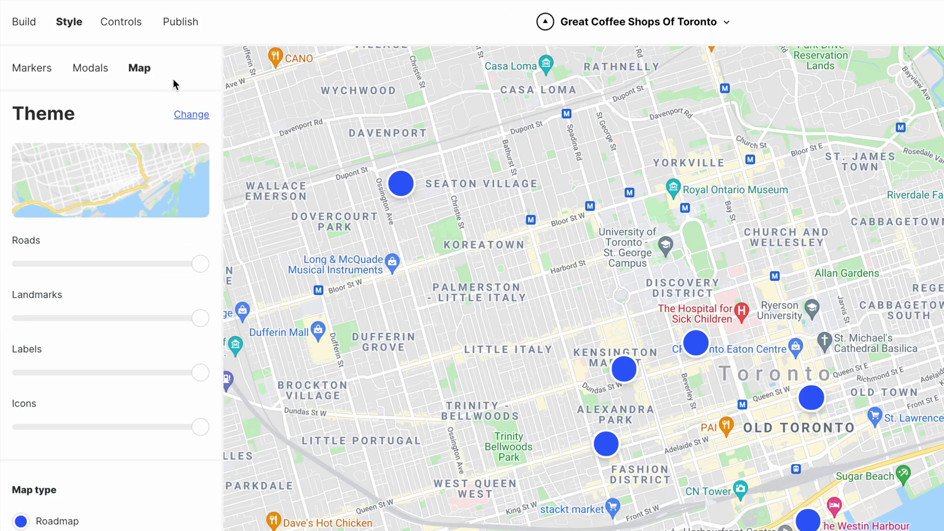
{"action": "left_click", "coordinate": [196, 114]}
{"action": "left_click", "coordinate": [143, 162]}
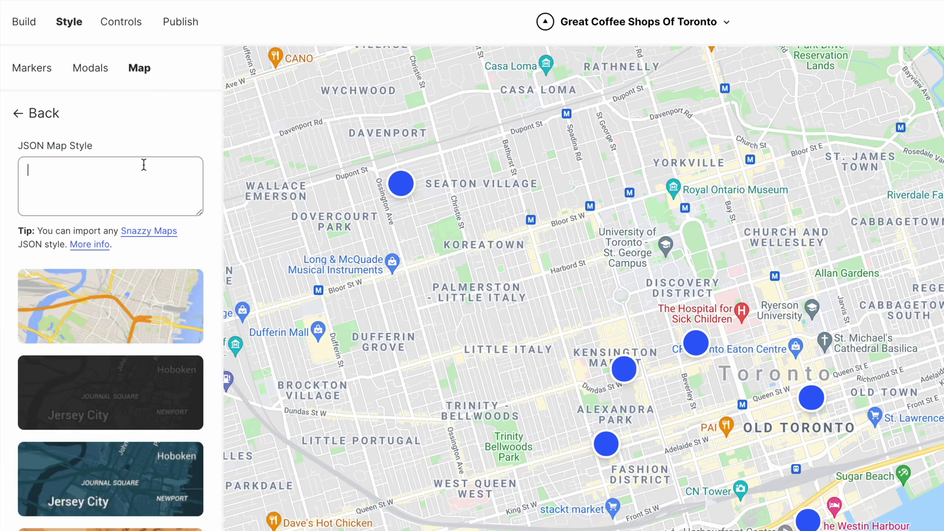
{"action": "key", "text": "ctrl+v"}
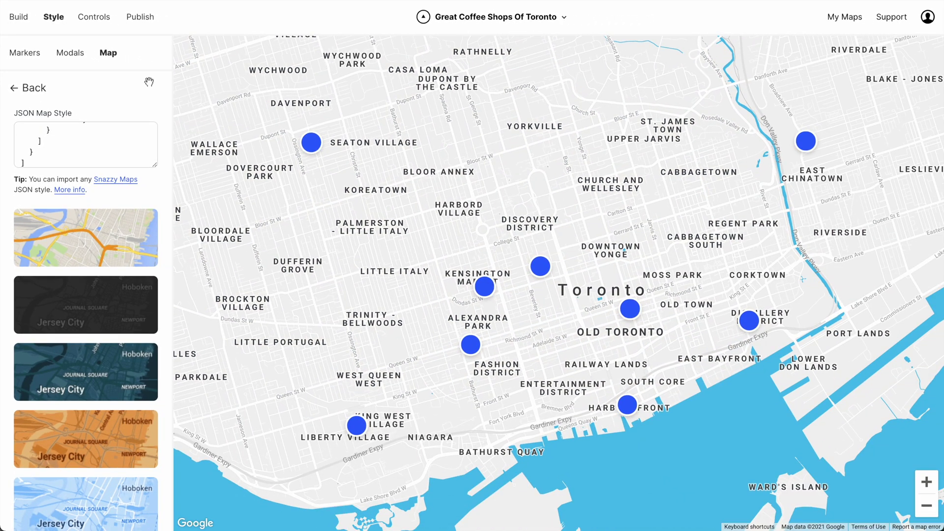
{"action": "left_click", "coordinate": [28, 54]}
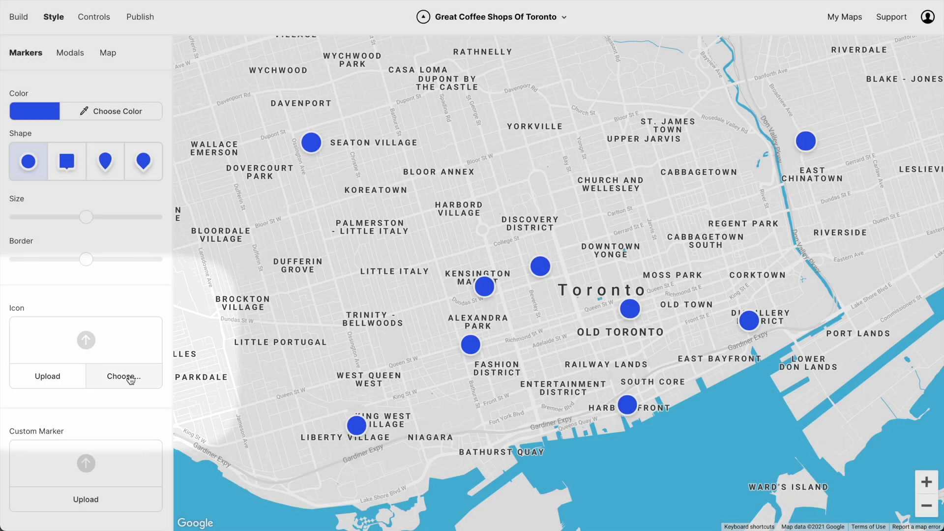
Step: Switch the marker icon to the coffee cup
{"action": "left_click", "coordinate": [124, 377]}
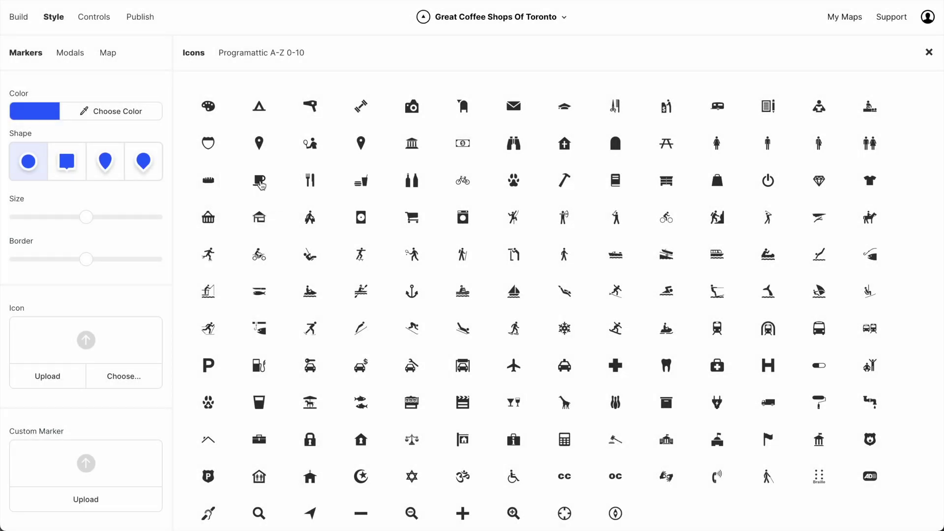
{"action": "left_click", "coordinate": [260, 184]}
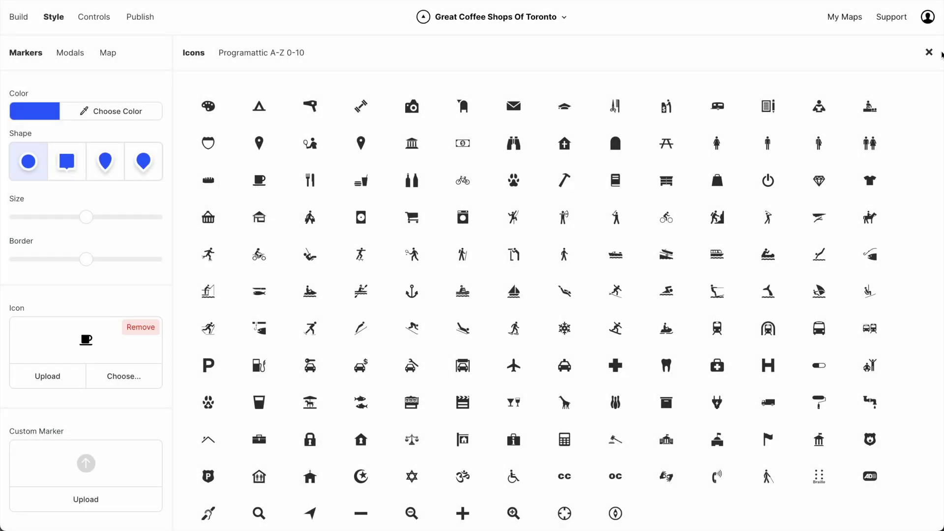
{"action": "left_click", "coordinate": [929, 53]}
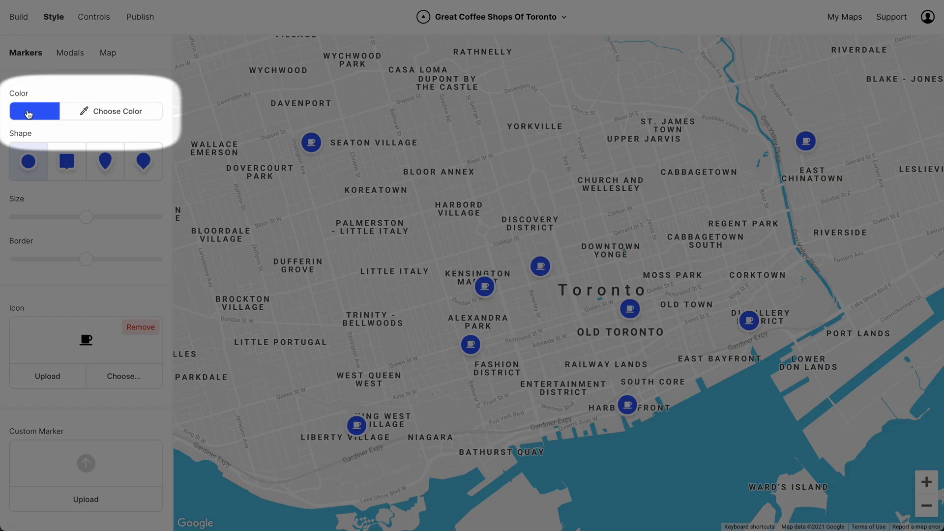
Step: Color the markers light blue #46BCEB and shrink their size and border thickness
{"action": "left_click", "coordinate": [28, 113]}
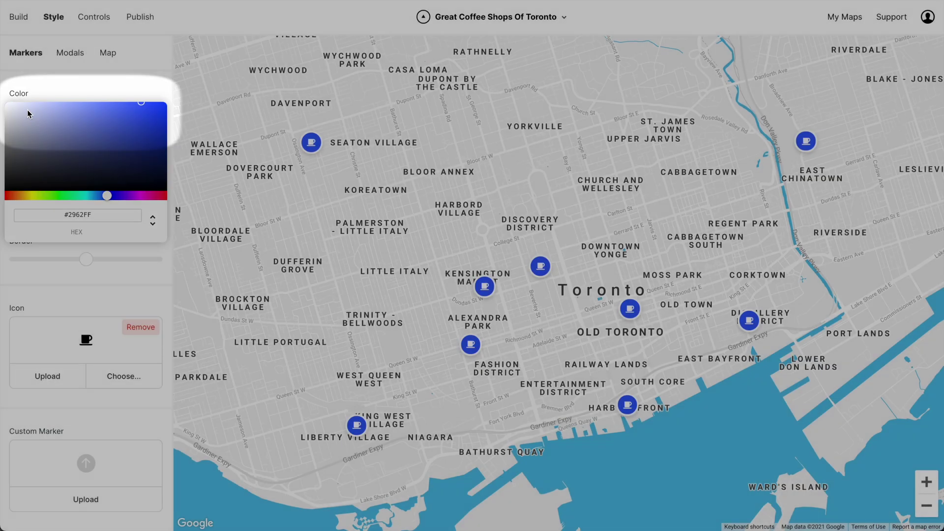
{"action": "triple_click", "coordinate": [77, 215]}
{"action": "key", "text": "ctrl+v"}
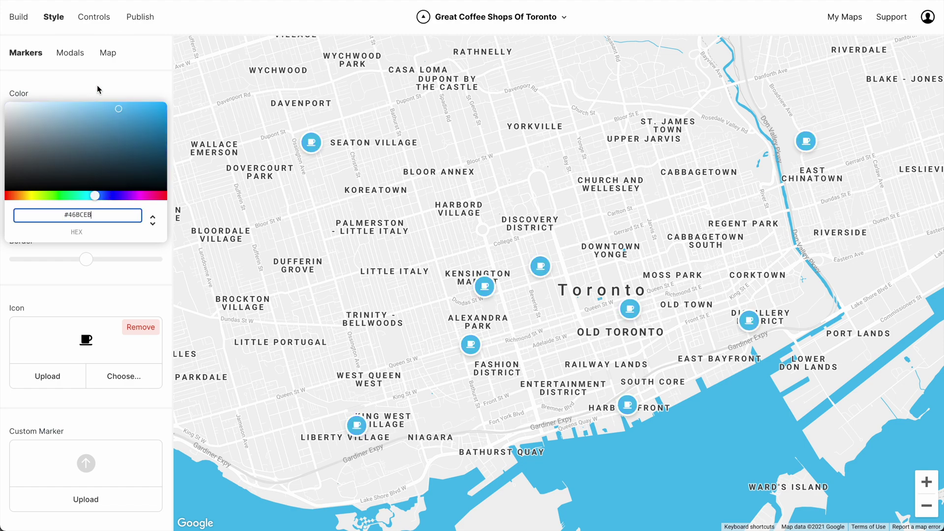
{"action": "left_click", "coordinate": [97, 90]}
{"action": "left_click_drag", "start_coordinate": [88, 218], "coordinate": [67, 217]}
{"action": "left_click_drag", "start_coordinate": [84, 264], "coordinate": [54, 269]}
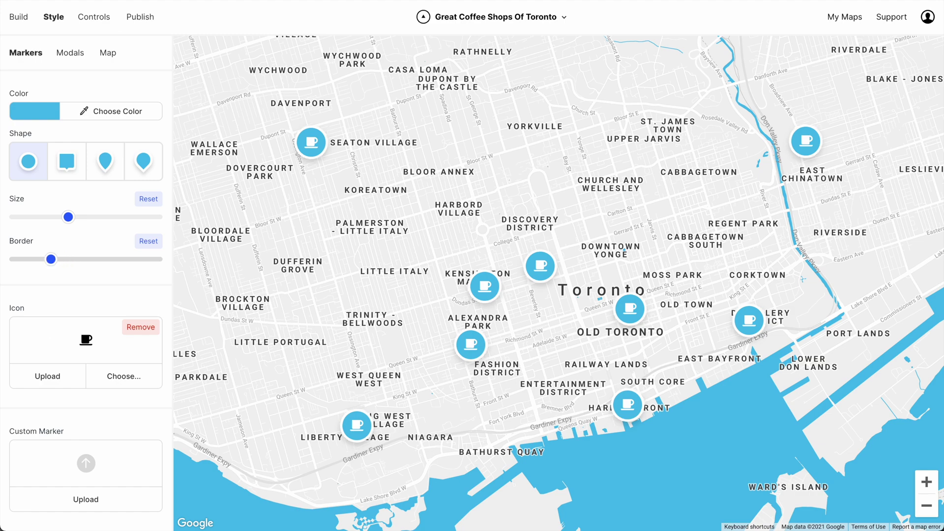
Step: Open the Jimmy's Coffee (Mccaul) popup and review its styling in the Modals settings
{"action": "left_click", "coordinate": [535, 275]}
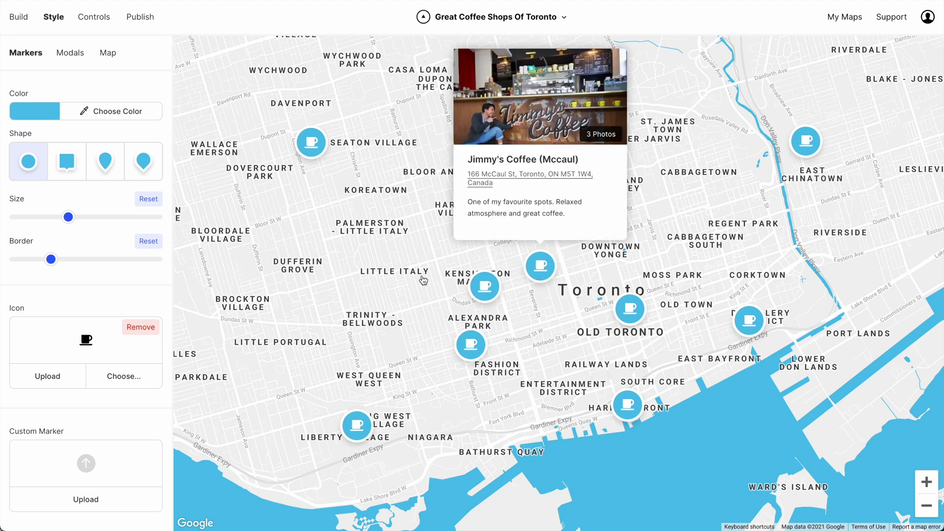
{"action": "left_click_drag", "start_coordinate": [337, 238], "coordinate": [337, 274]}
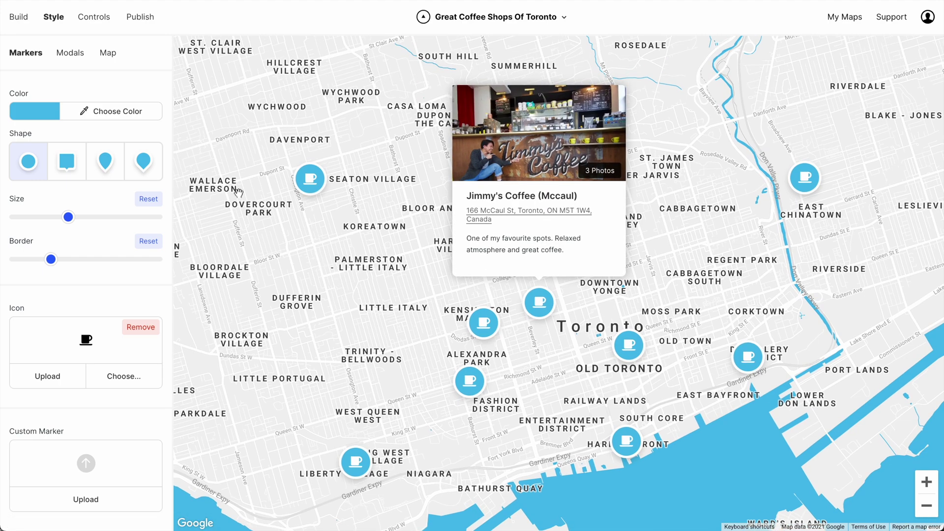
{"action": "left_click", "coordinate": [70, 53]}
{"action": "scroll", "coordinate": [23, 279], "scroll_direction": "down", "scroll_amount": 7}
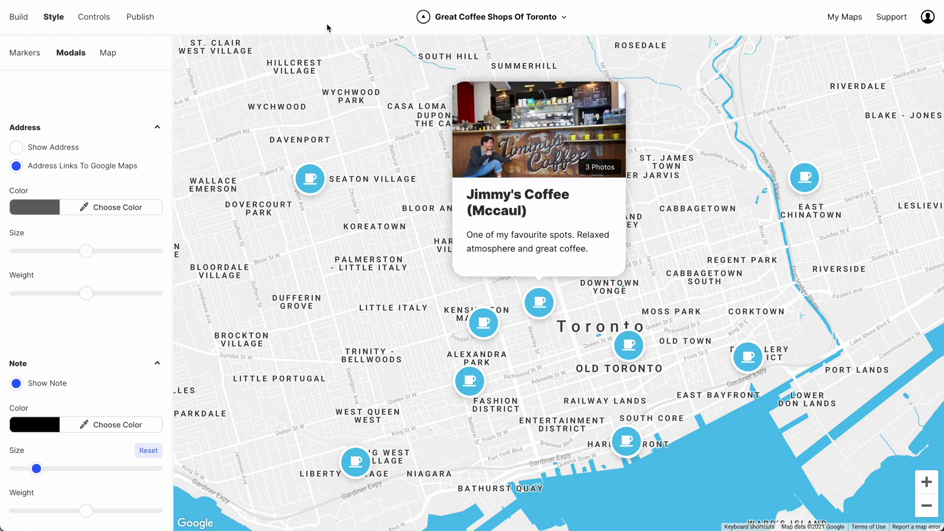
{"action": "left_click", "coordinate": [144, 21]}
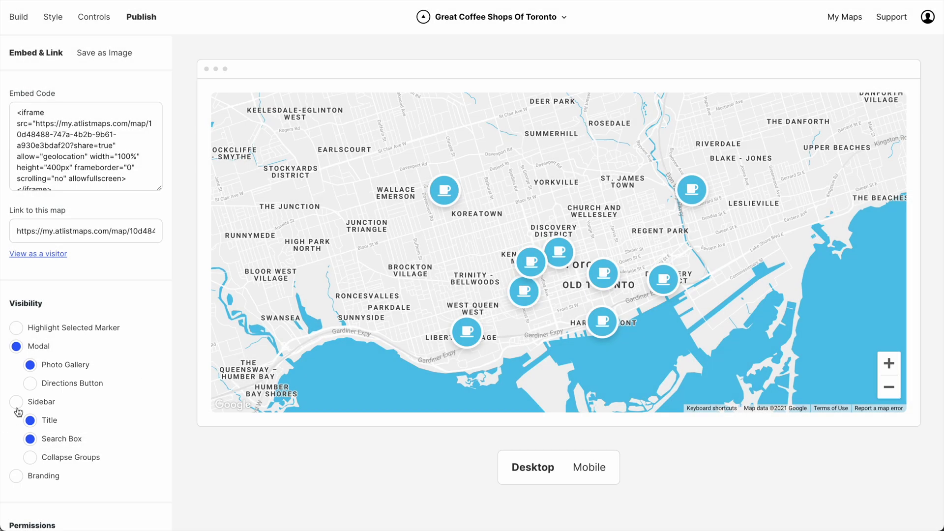
Step: Turn the map sidebar on and back off, then select the full embed code
{"action": "left_click", "coordinate": [17, 408]}
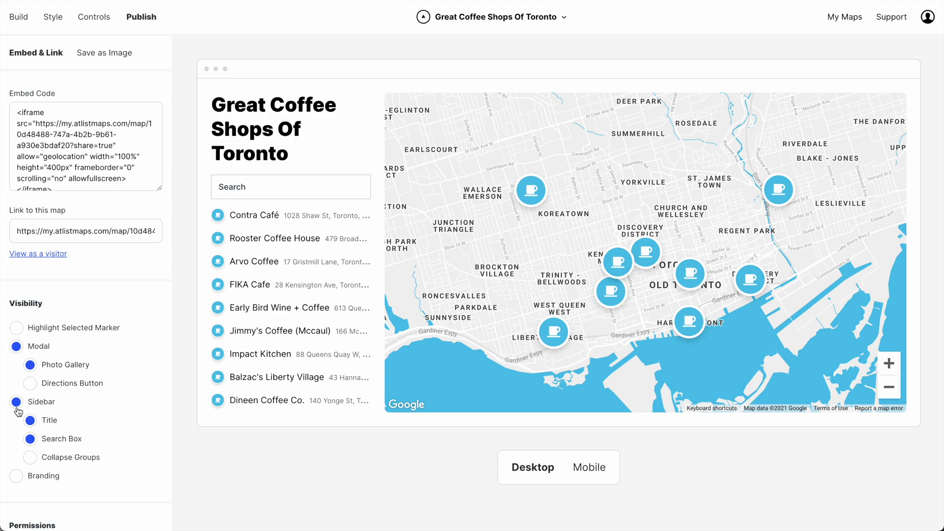
{"action": "left_click", "coordinate": [18, 408]}
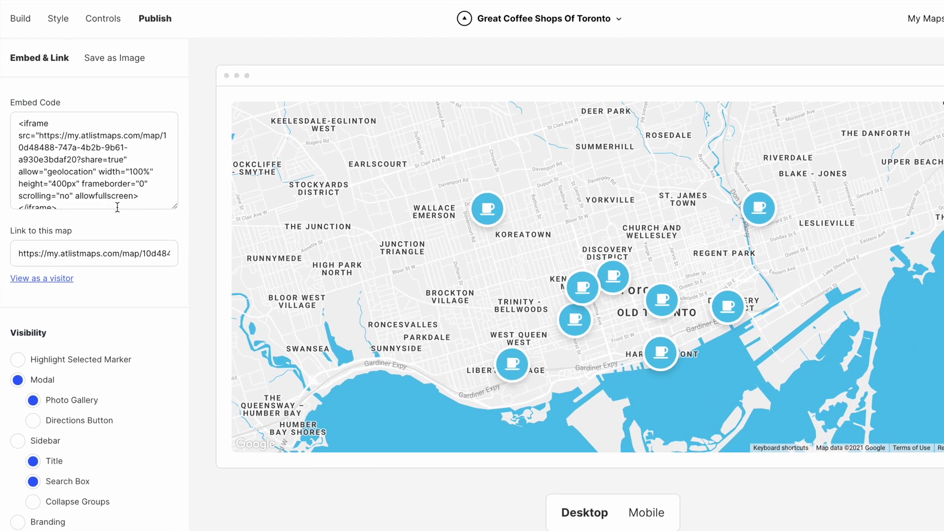
{"action": "left_click", "coordinate": [106, 189]}
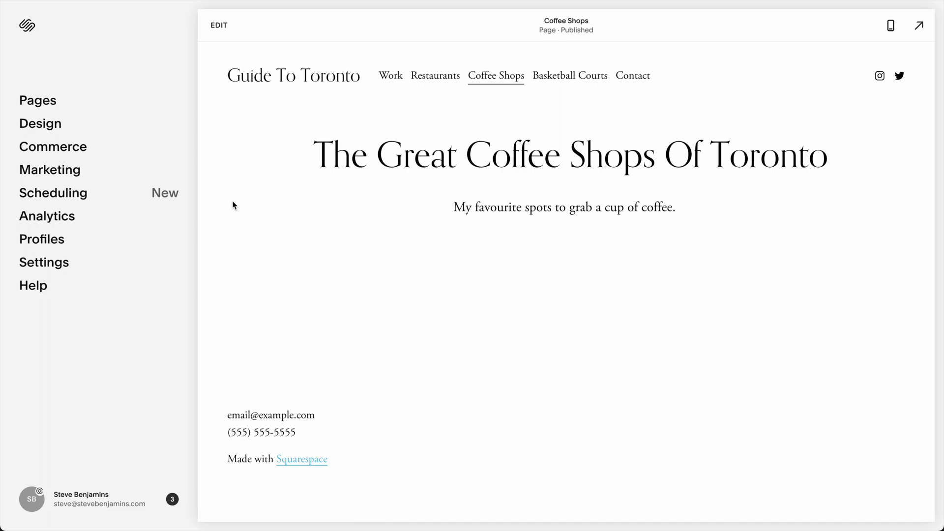
Step: Add a Code block below the Coffee Shops subtitle containing the Atlist iframe embed code
{"action": "left_click", "coordinate": [220, 30]}
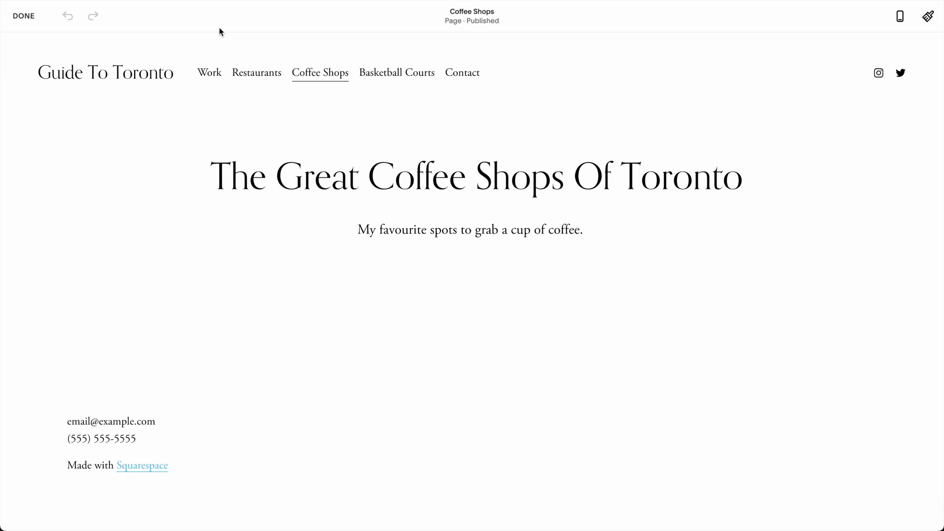
{"action": "left_click", "coordinate": [472, 252]}
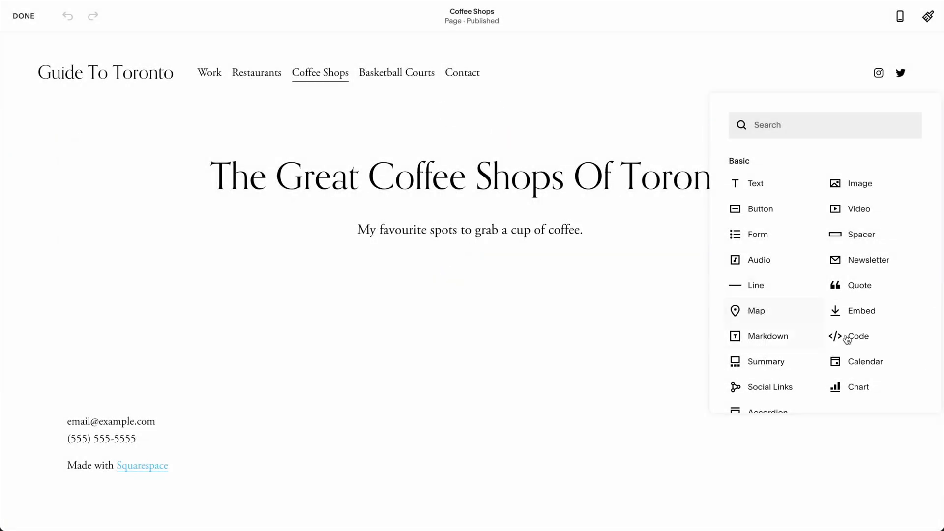
{"action": "left_click", "coordinate": [869, 340]}
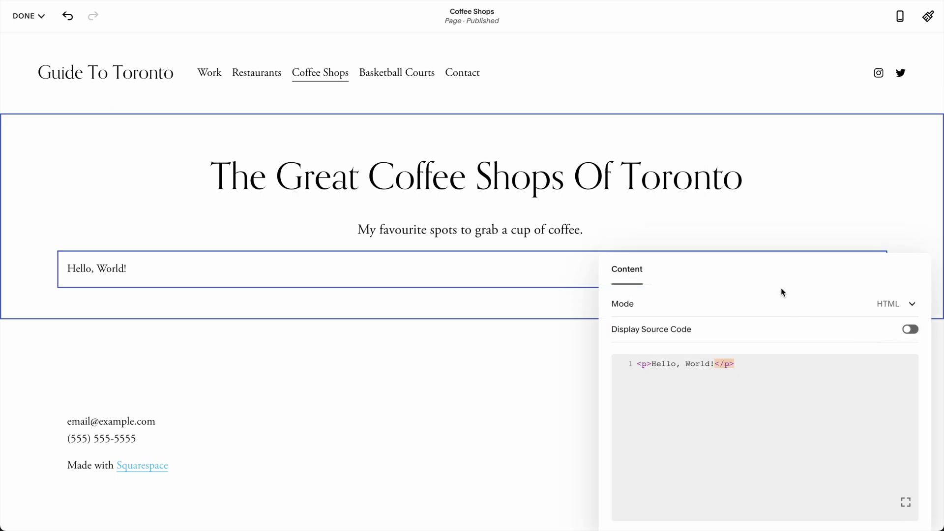
{"action": "key", "text": "ctrl+a"}
{"action": "type", "text": "<iframe src=\"https://my.atlistmaps.com/map/10d48488-747a-4b2b-9b61-a930e3bdaf20?share=true\" allow=\"geolocation\" width=\"100%\" height=\"400px\" frameborder=\"0\" scrolling=\"no\" allowfullscreen></iframe>"}
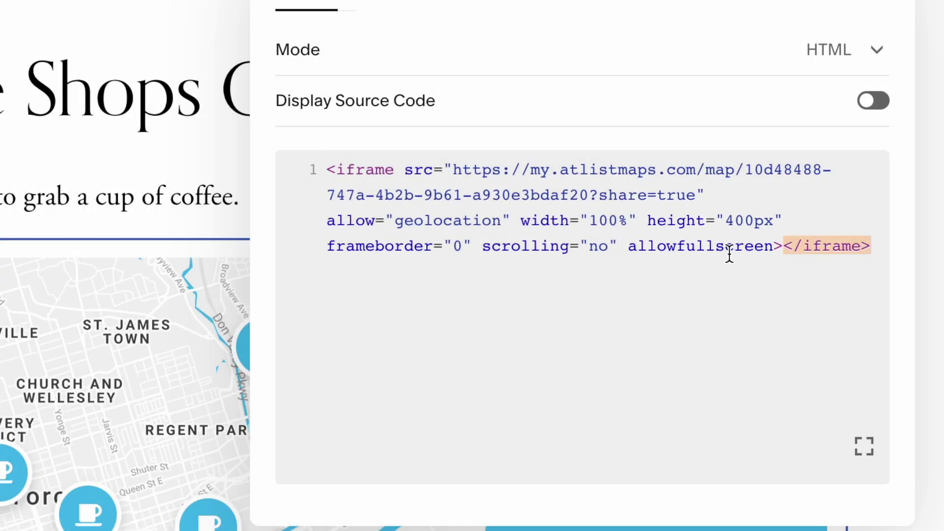
Step: Change the embed height from 400px to 600px and save the page
{"action": "left_click", "coordinate": [756, 220]}
{"action": "key", "text": "BackSpace"}
{"action": "type", "text": "6"}
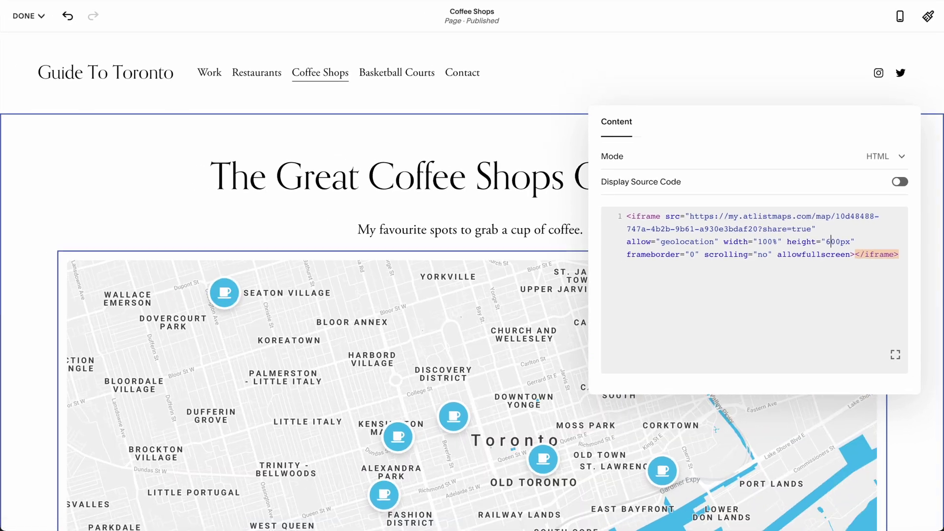
{"action": "left_click", "coordinate": [913, 441]}
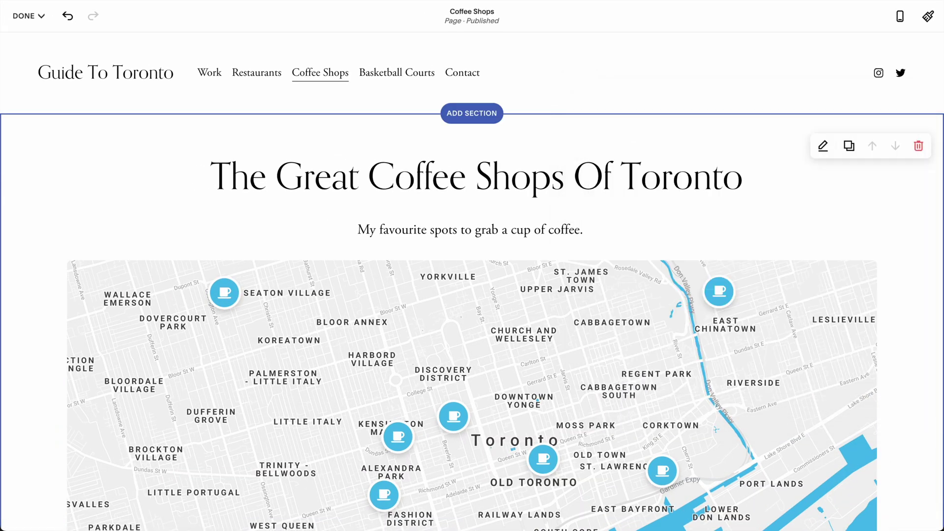
{"action": "left_click", "coordinate": [28, 16]}
{"action": "left_click", "coordinate": [34, 36]}
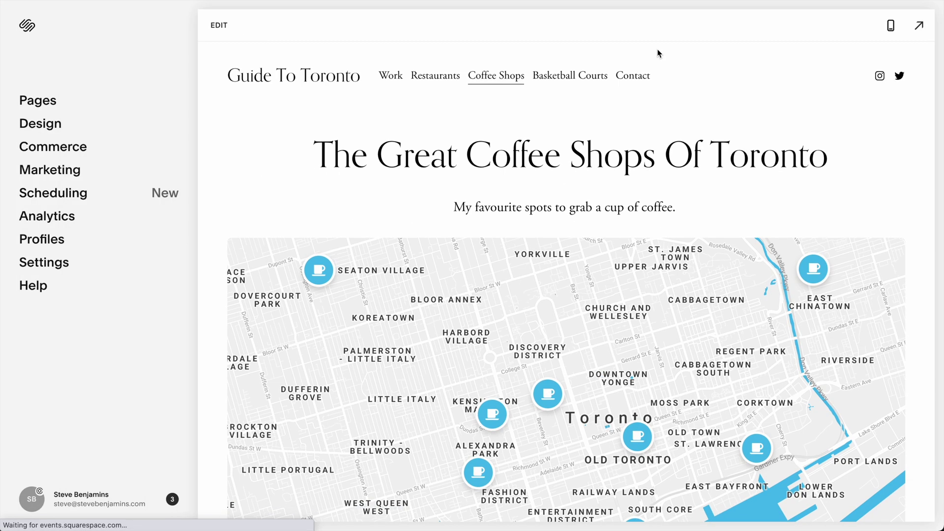
Step: Preview the page full-screen and open the Jimmy's Coffee (Mccaul) popup with photos on the map
{"action": "left_click", "coordinate": [919, 33]}
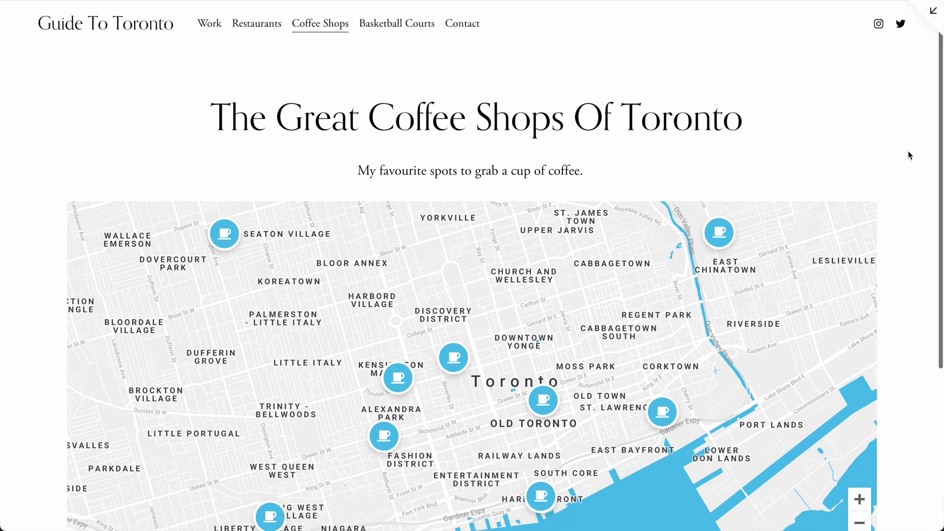
{"action": "scroll", "coordinate": [910, 152], "scroll_direction": "down", "scroll_amount": 2}
{"action": "left_click", "coordinate": [467, 296]}
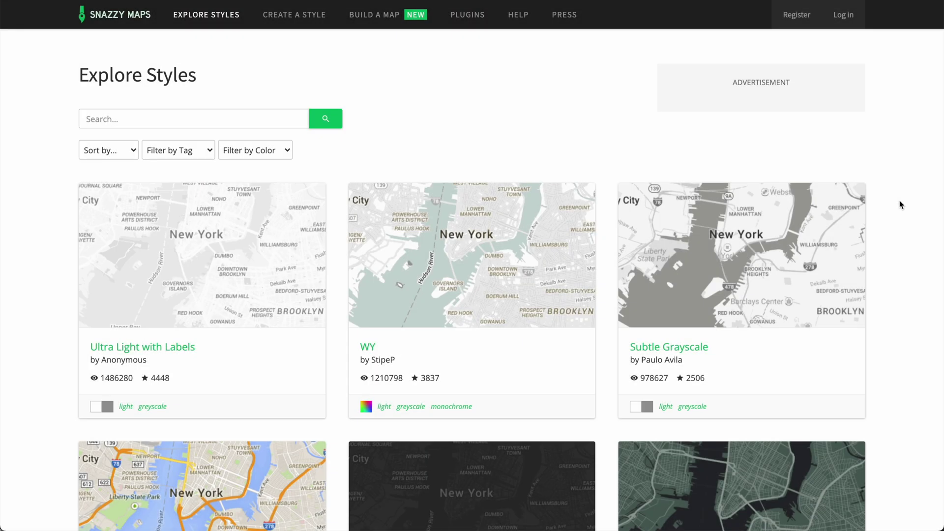
Step: Scroll through Snazzy Maps' Explore Styles gallery, then start Atlist's free 14-day trial sign-up
{"action": "scroll", "coordinate": [899, 202], "scroll_direction": "down", "scroll_amount": 8}
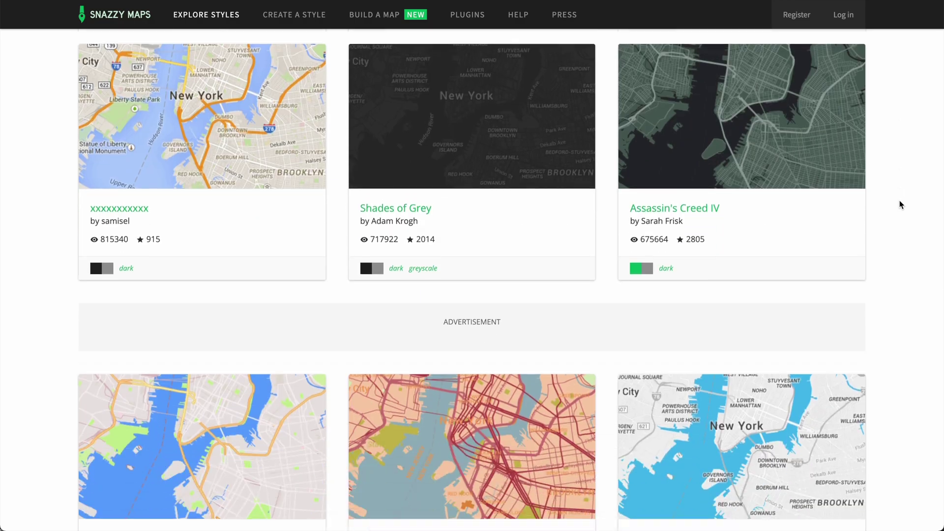
{"action": "scroll", "coordinate": [898, 200], "scroll_direction": "down", "scroll_amount": 4}
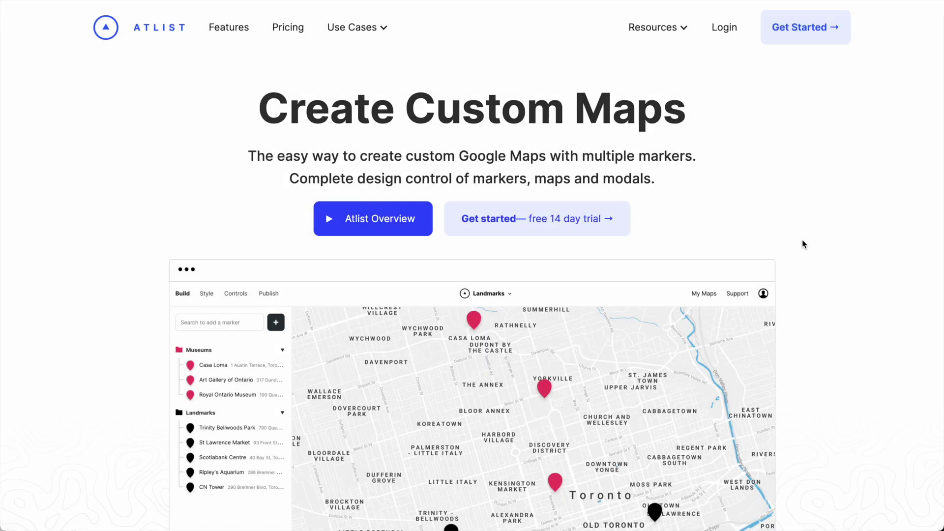
{"action": "left_click", "coordinate": [605, 221]}
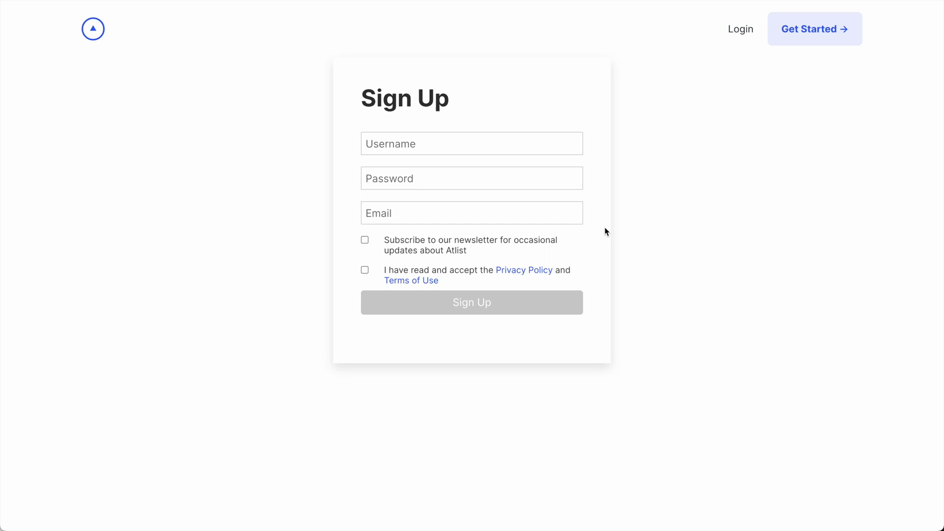